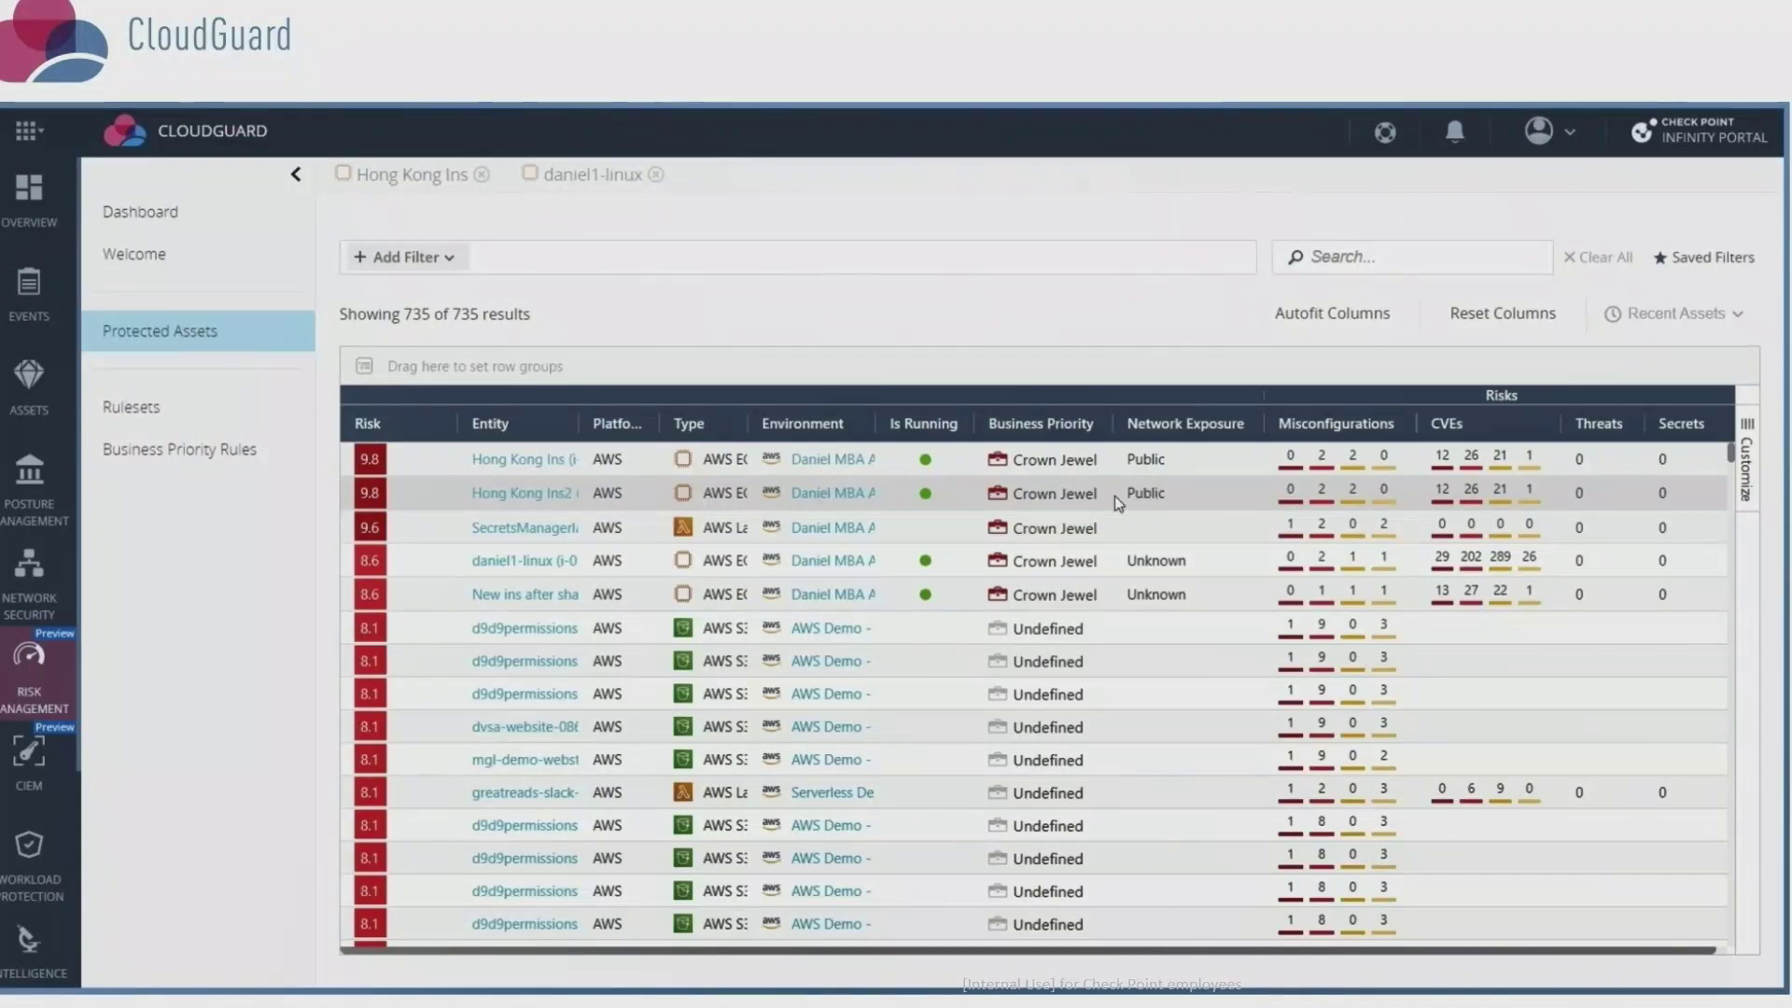
# Check Hong Kong Ins2's PyYAML and Babel CVEs, then show its package remediation summary
pyautogui.click(553, 494)
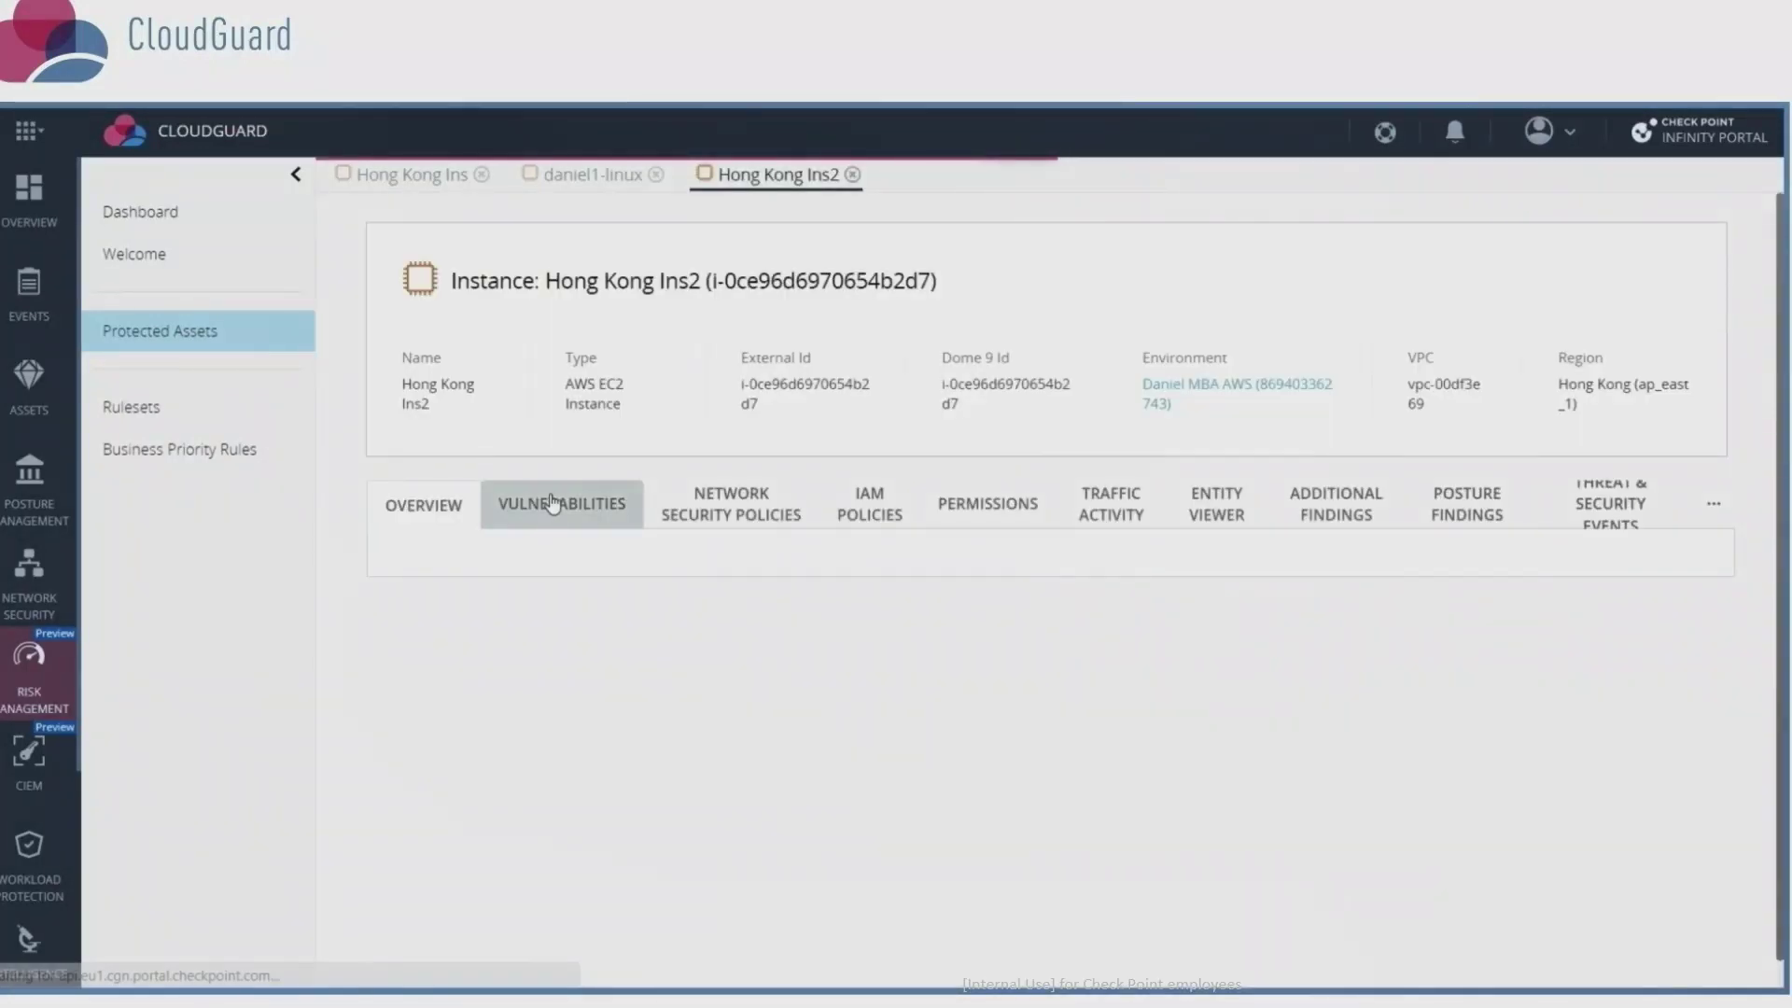
pyautogui.scroll(-1, 779, 748)
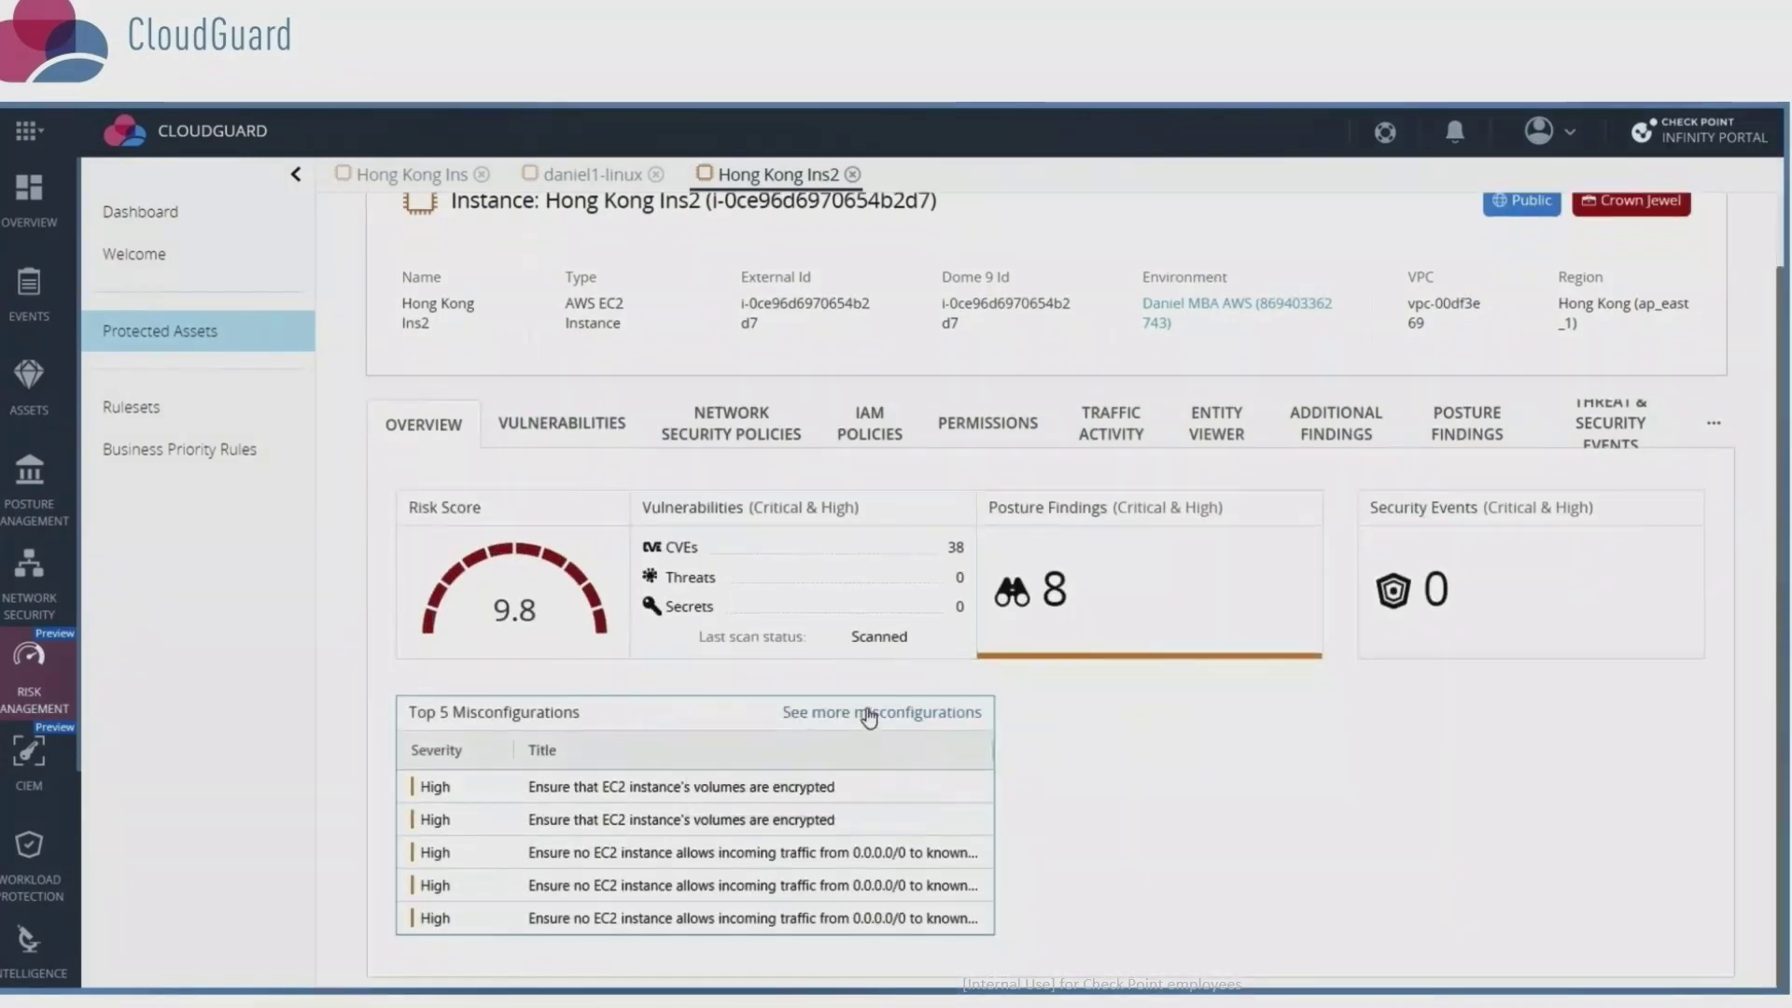
pyautogui.click(959, 557)
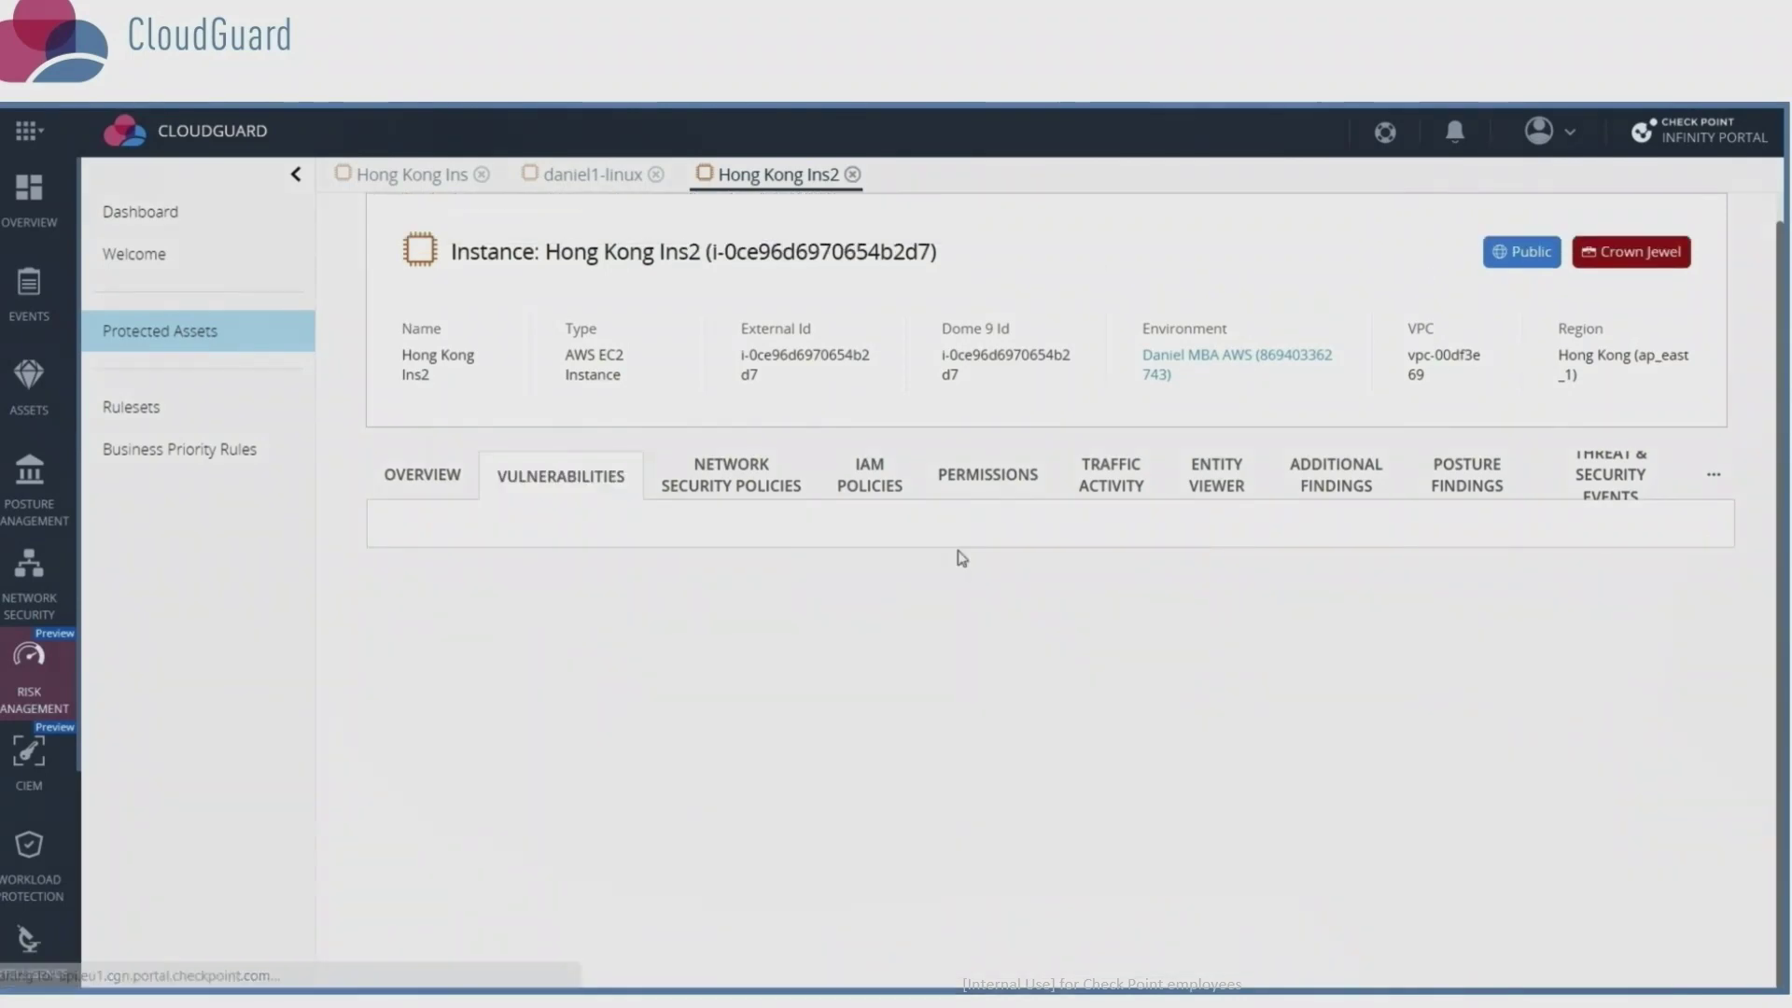
pyautogui.scroll(-2, 1157, 669)
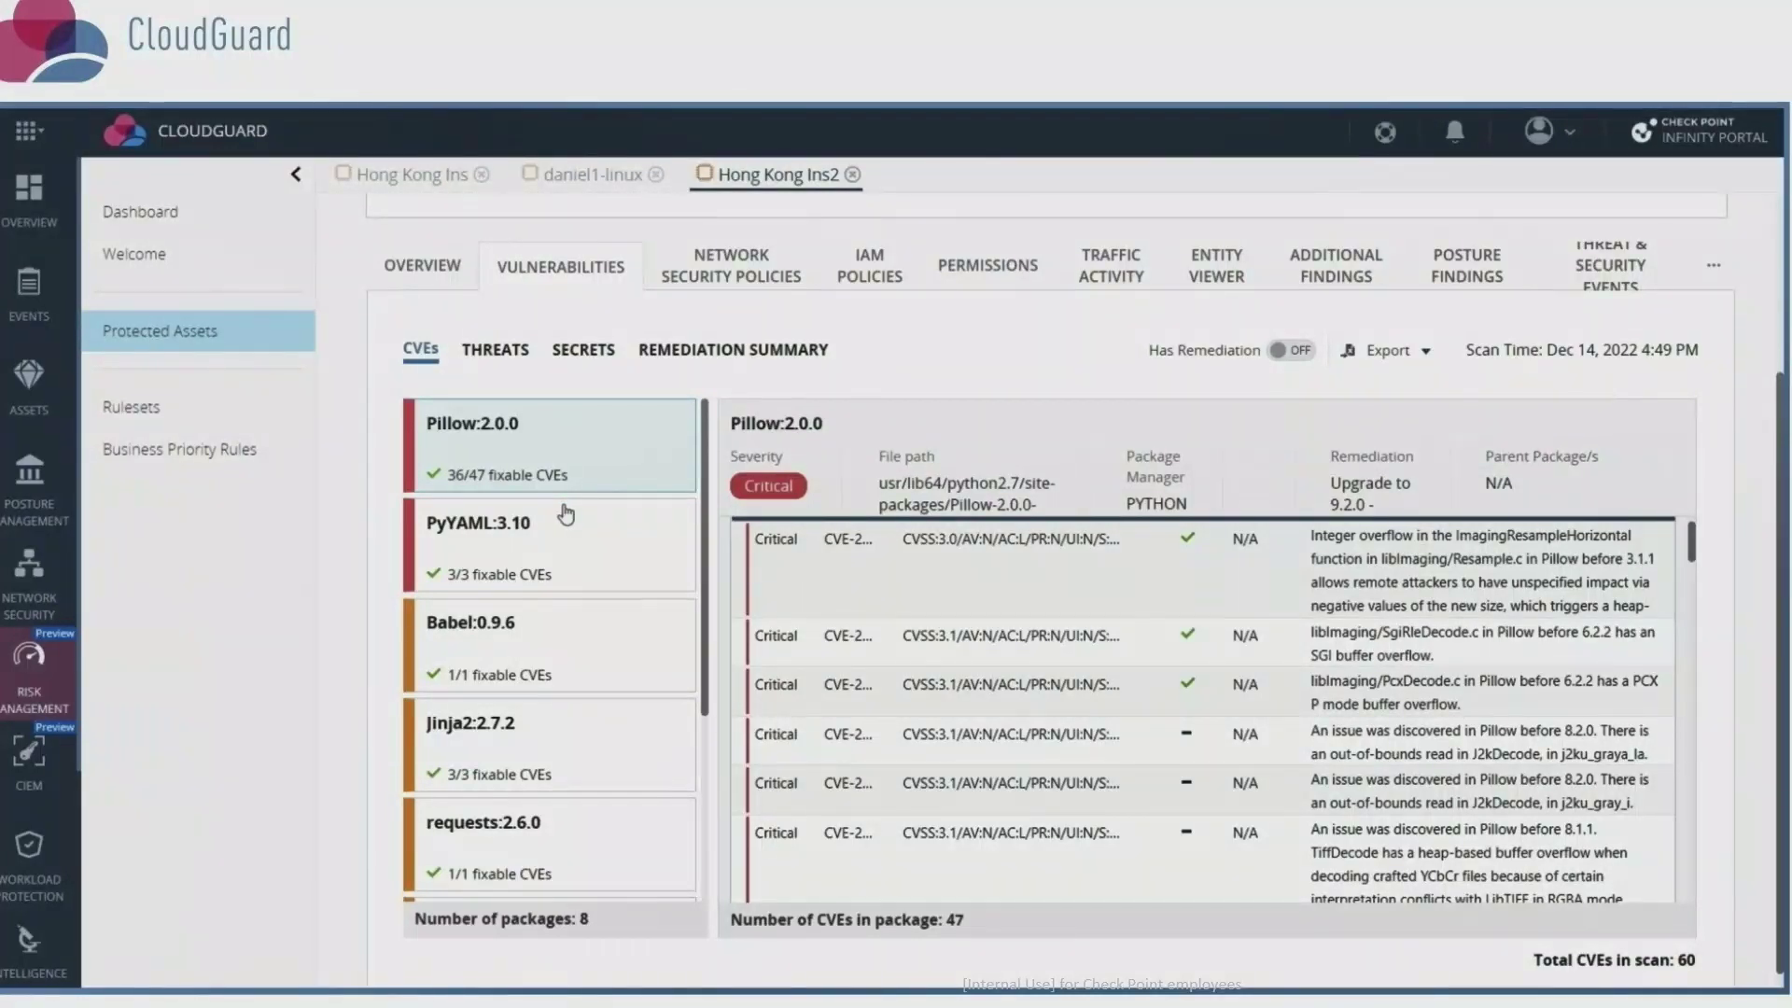
pyautogui.click(574, 588)
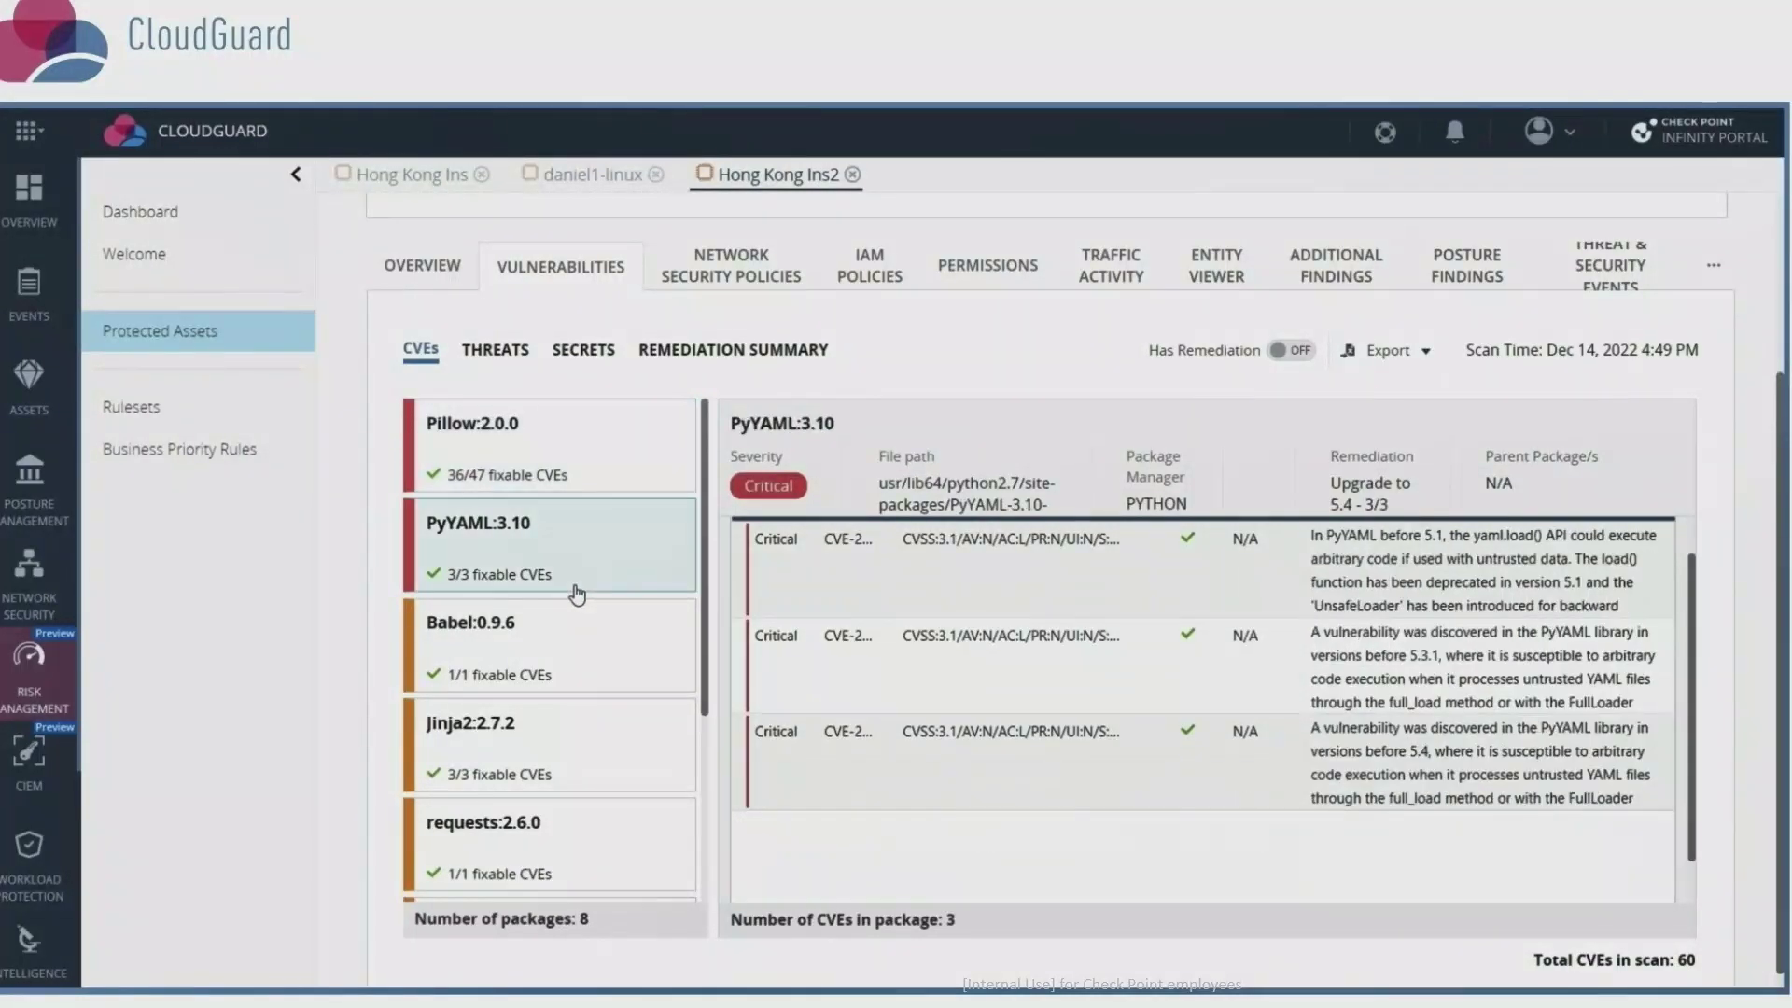
pyautogui.click(567, 667)
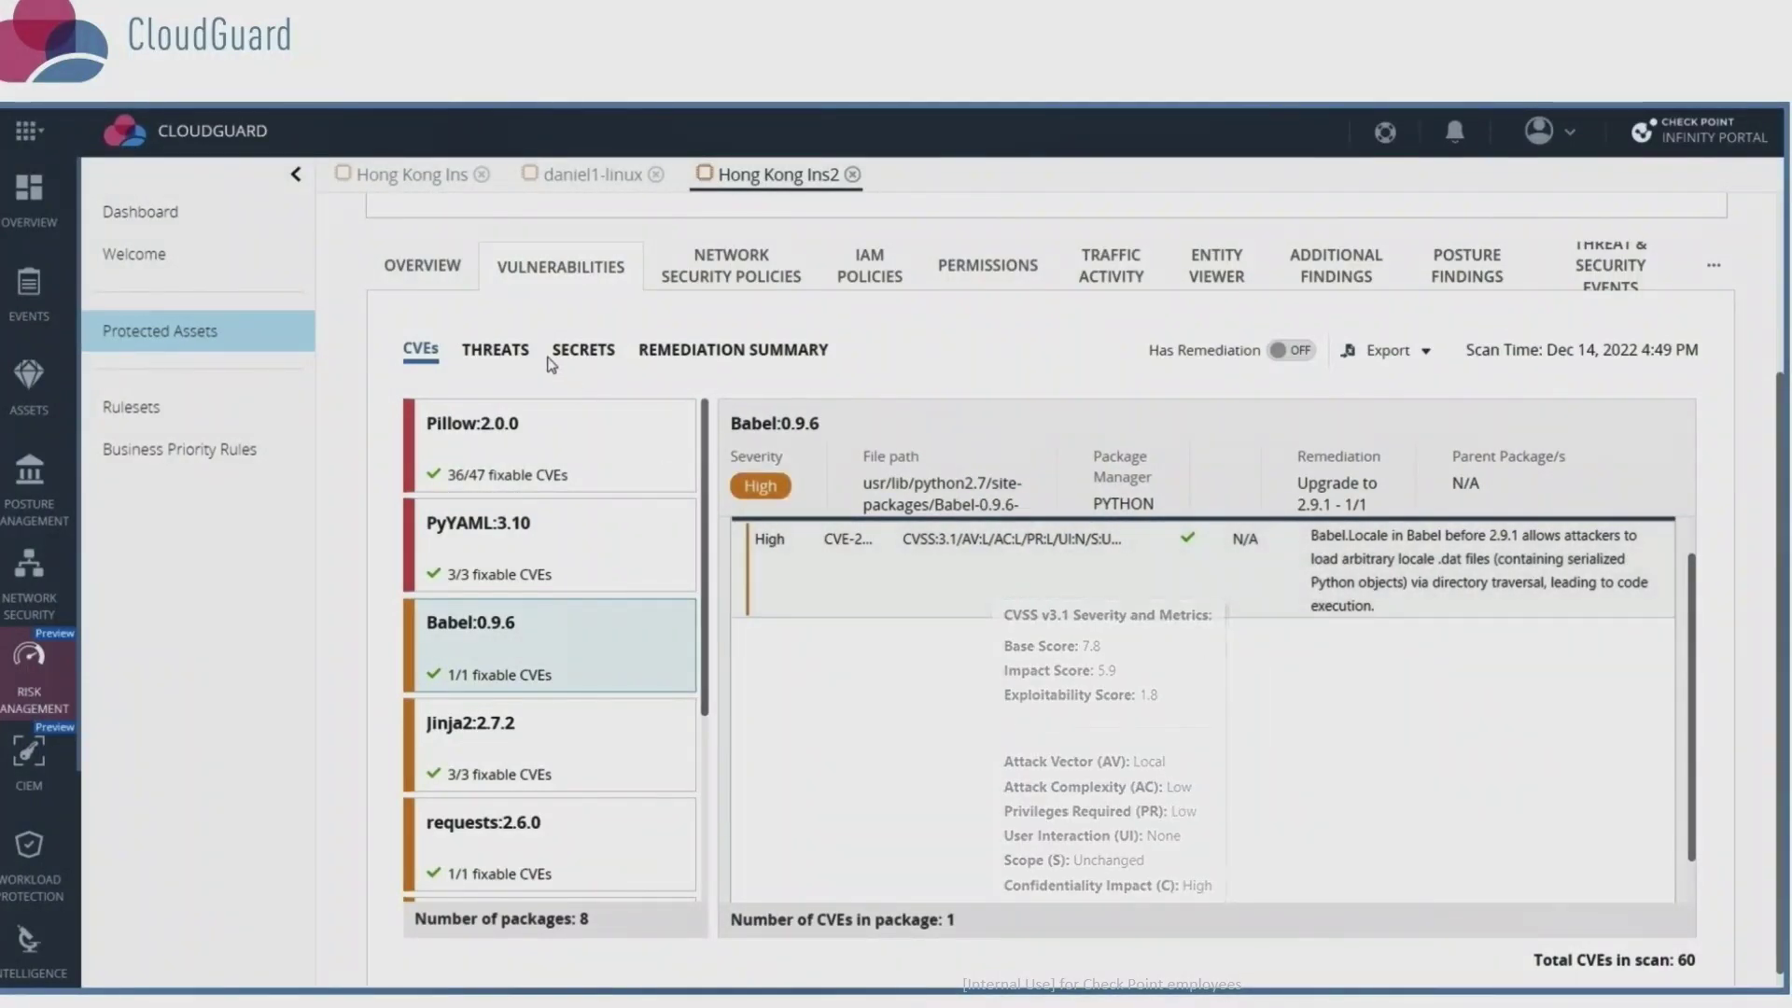
pyautogui.click(694, 360)
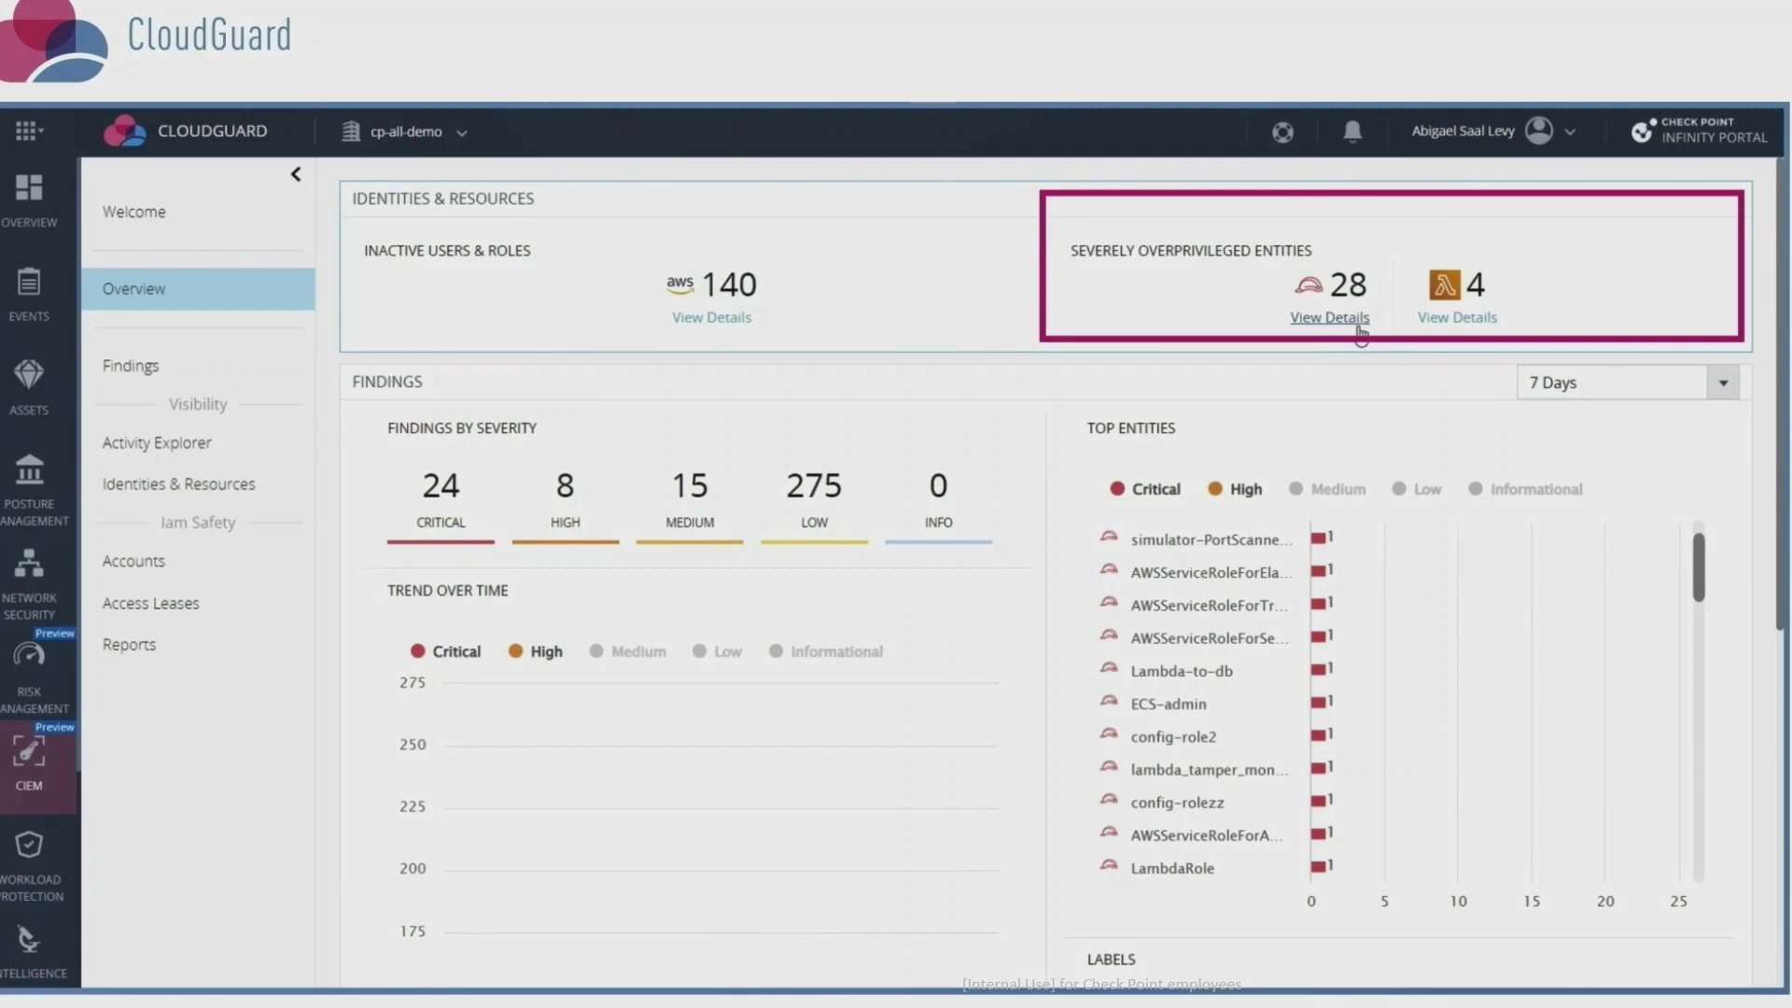
# List the 28 severely overprivileged entities and open the AWSServiceRoleForECS finding
pyautogui.click(1330, 319)
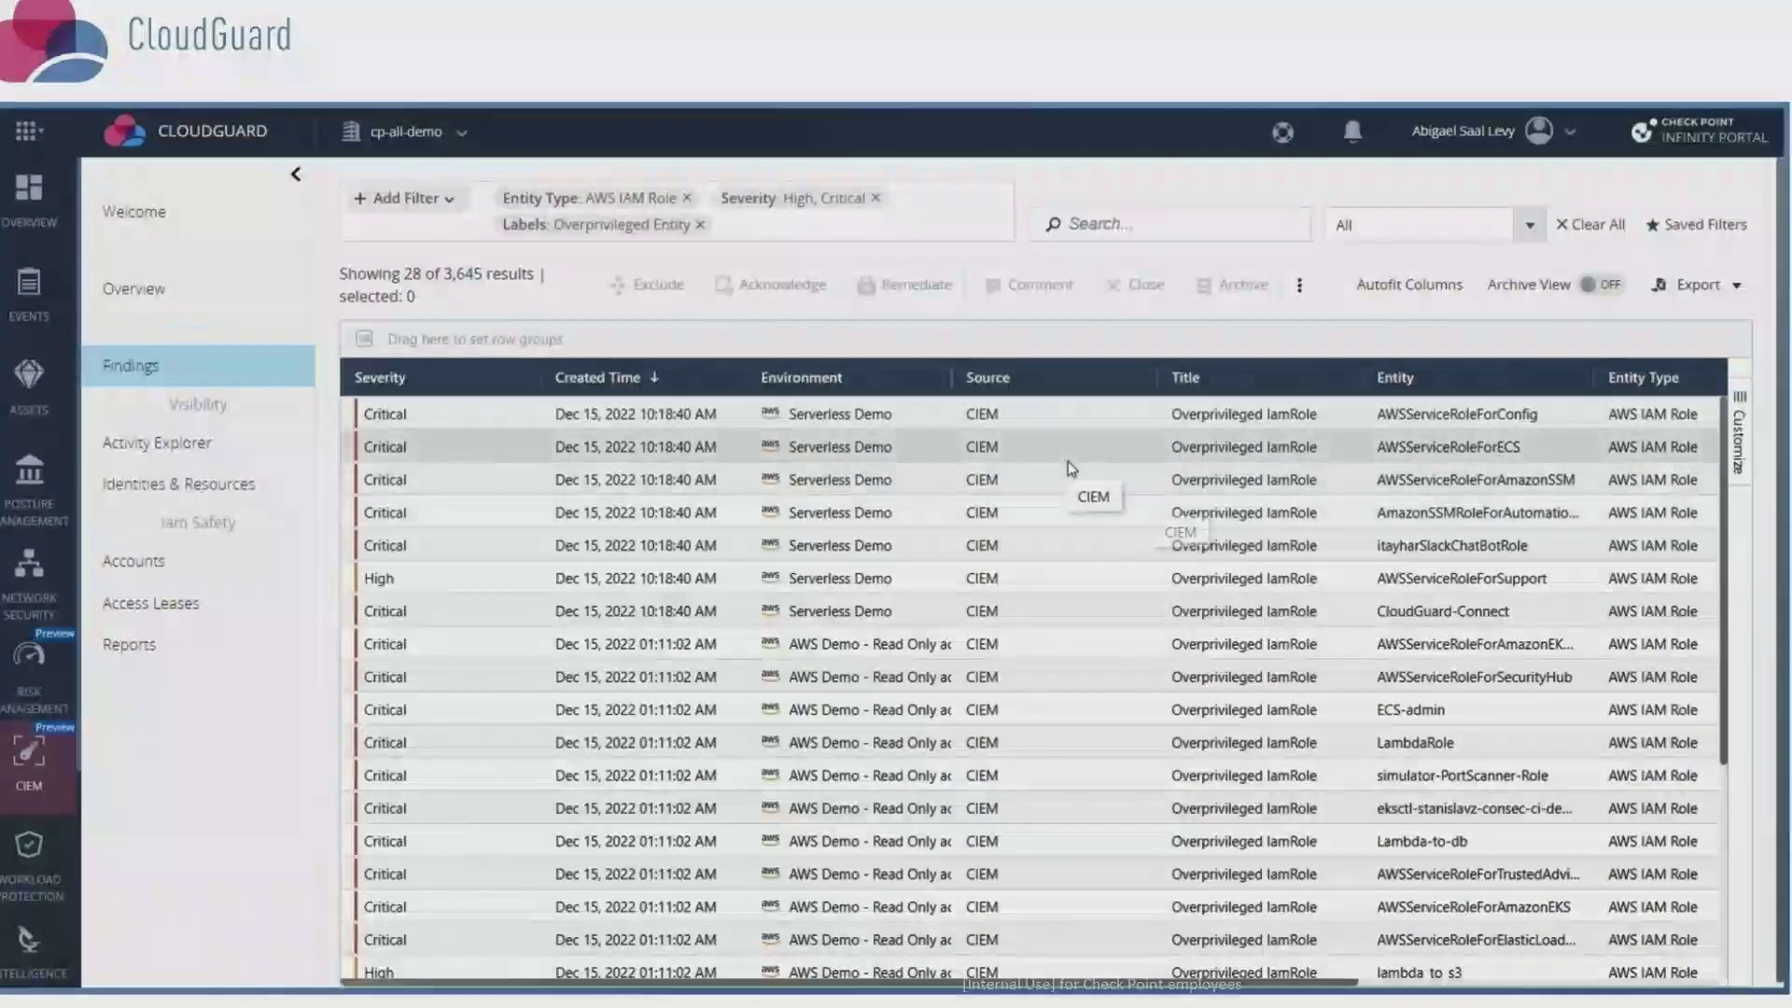
pyautogui.click(1068, 460)
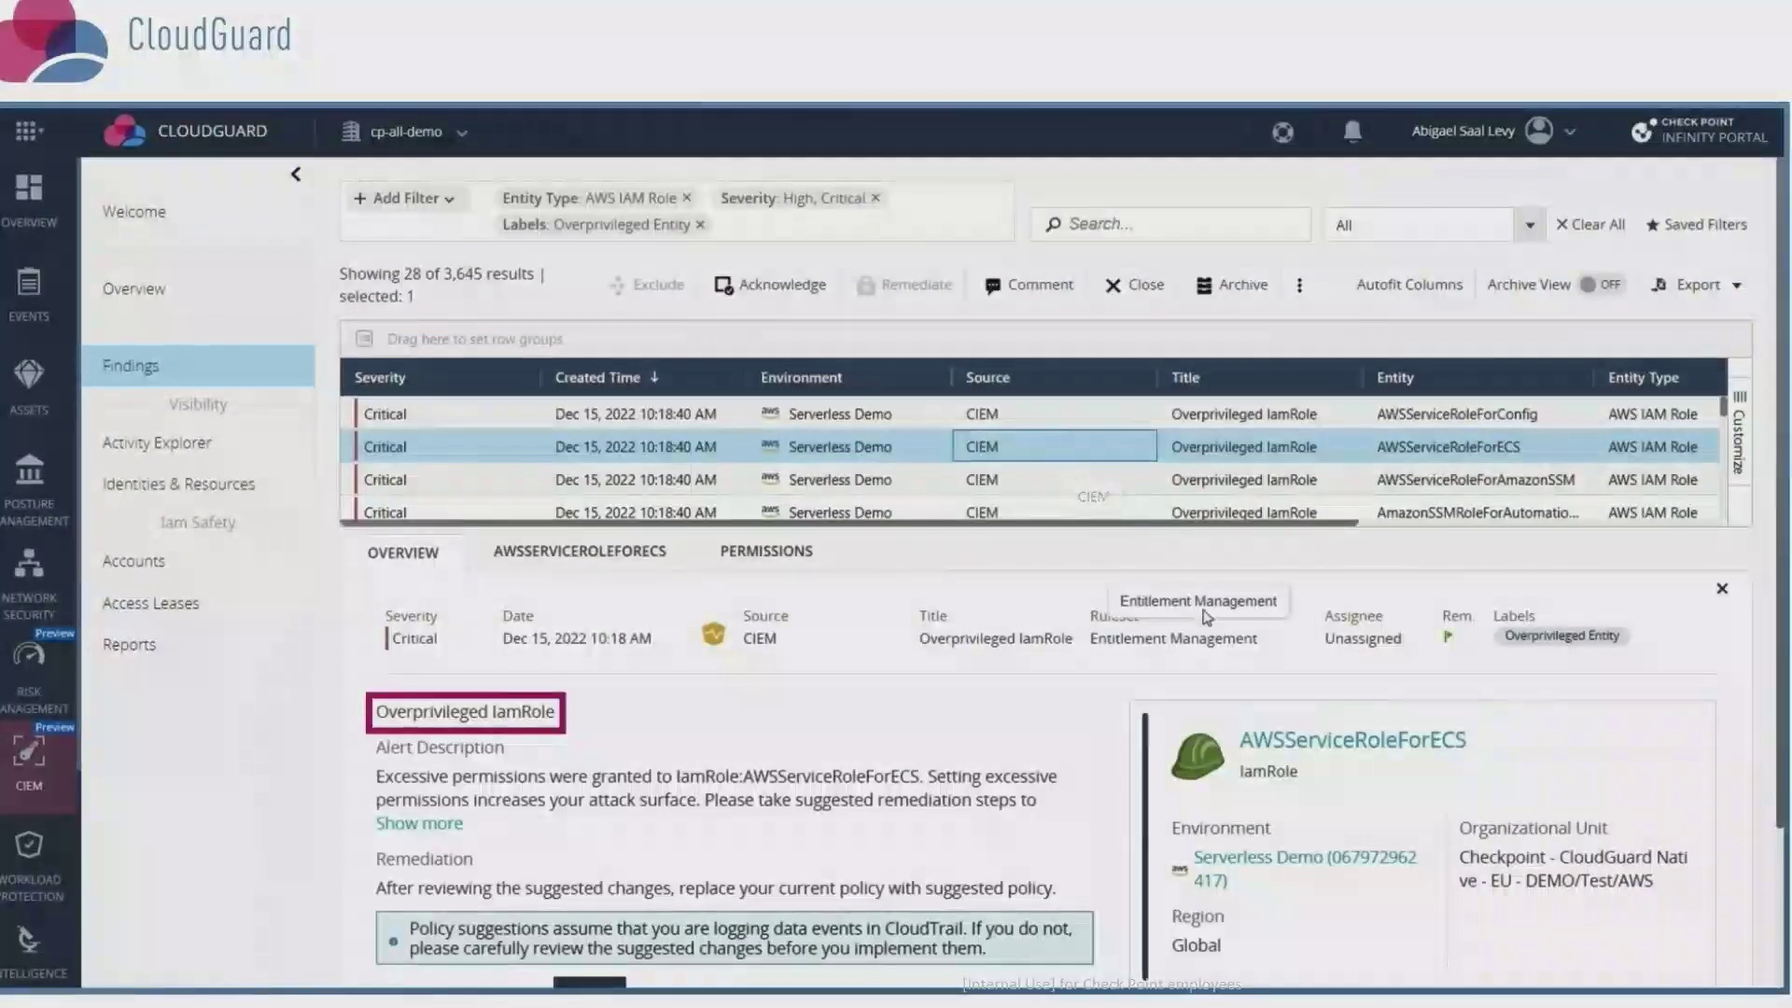
pyautogui.scroll(-2, 1204, 616)
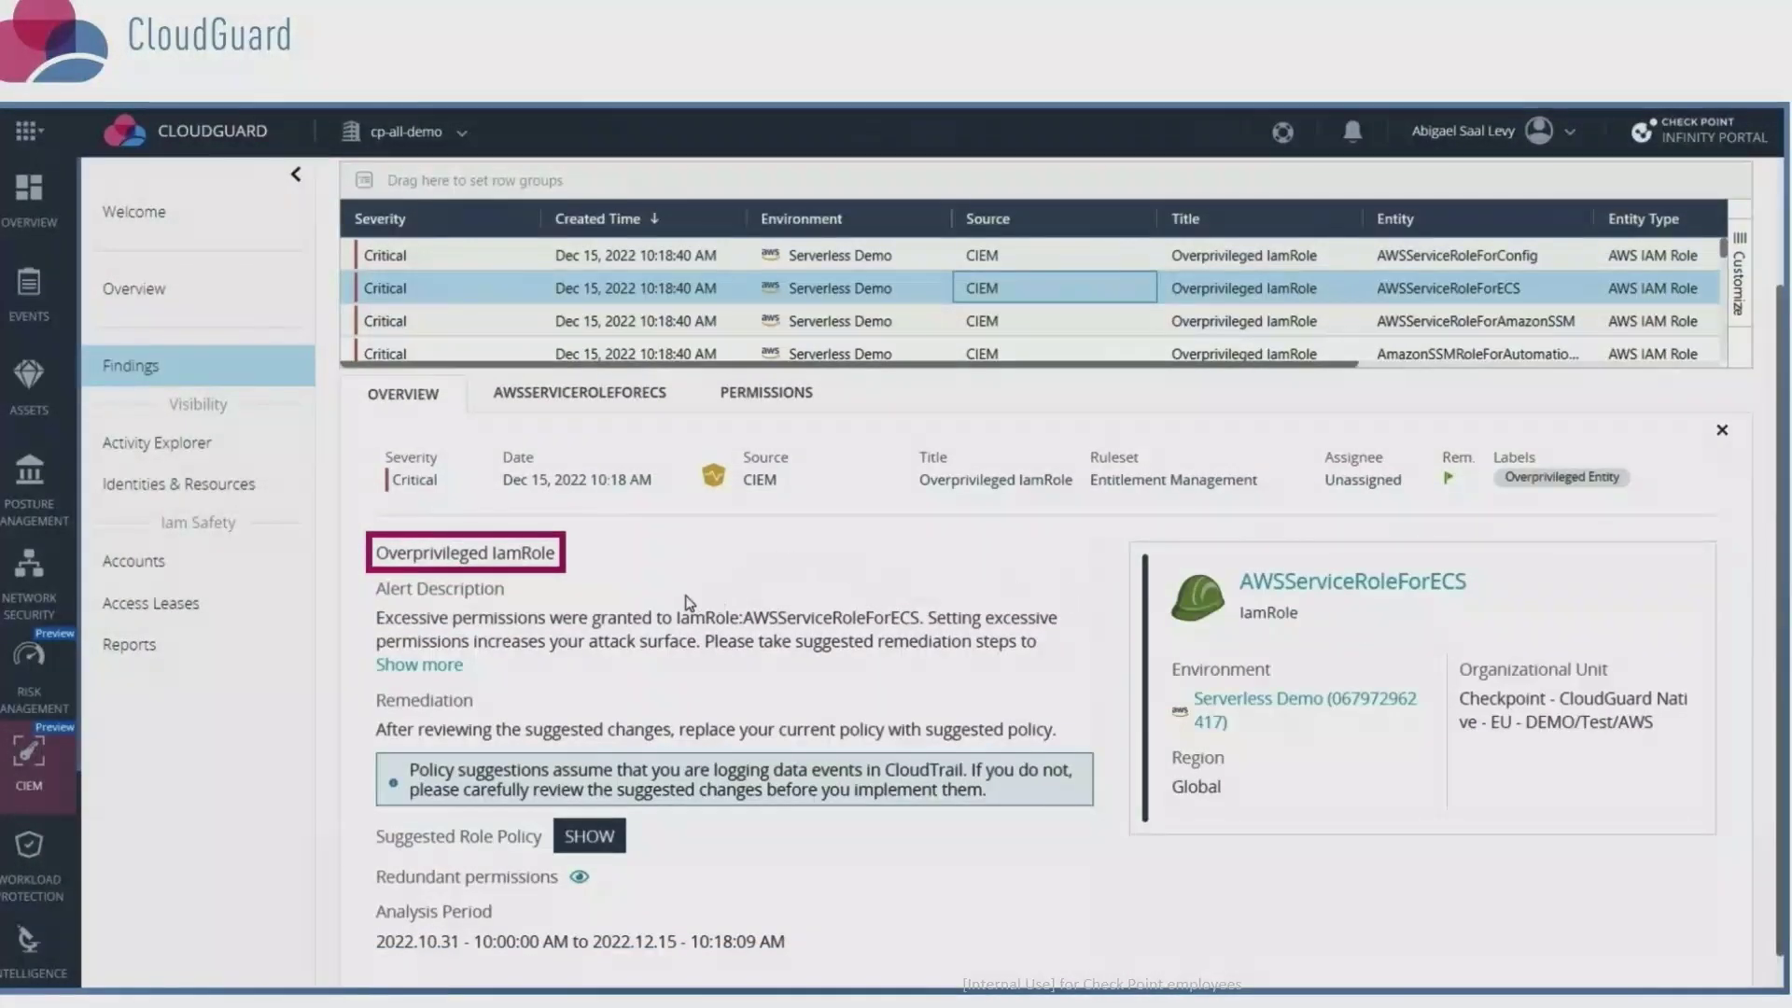